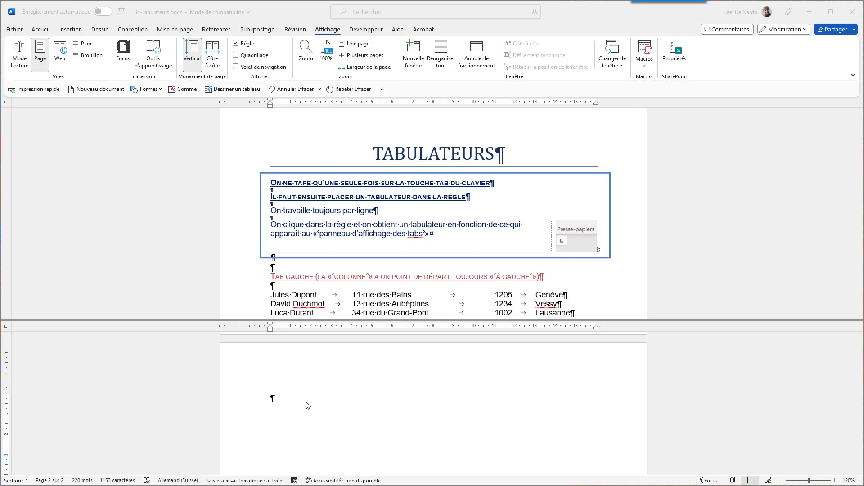
# Insert four consecutive tab characters in the empty paragraph on page 2
pyautogui.click(288, 403)
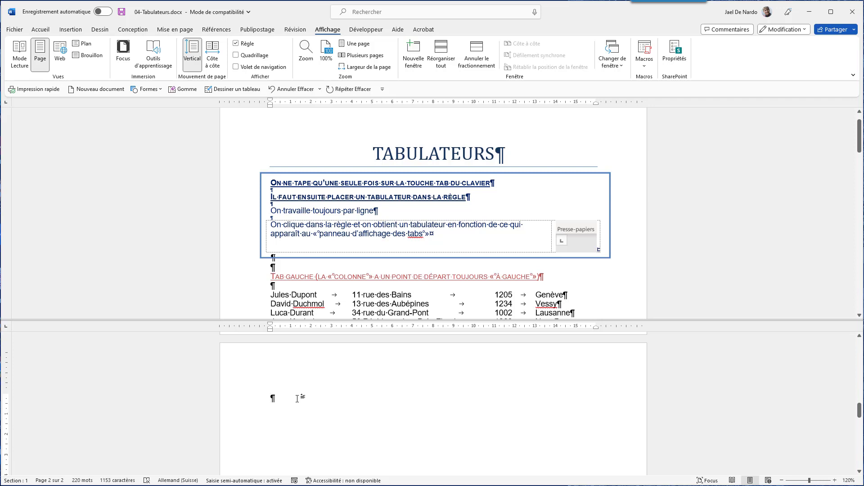
pyautogui.press('Tab')
pyautogui.press('Tab')
pyautogui.press('Tab')
pyautogui.press('Tab')
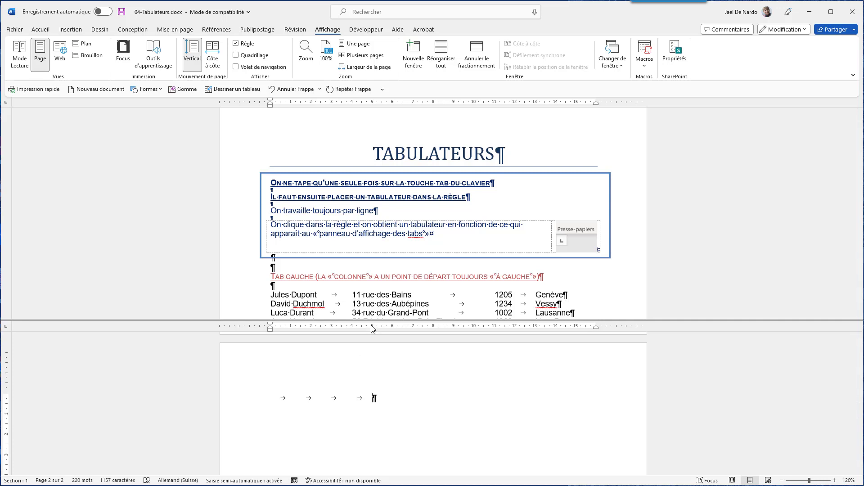
# Replace the four tab characters on page 2 with a single tab character
pyautogui.click(364, 400)
pyautogui.moveTo(360, 396); pyautogui.dragTo(279, 400)
pyautogui.press('Delete')
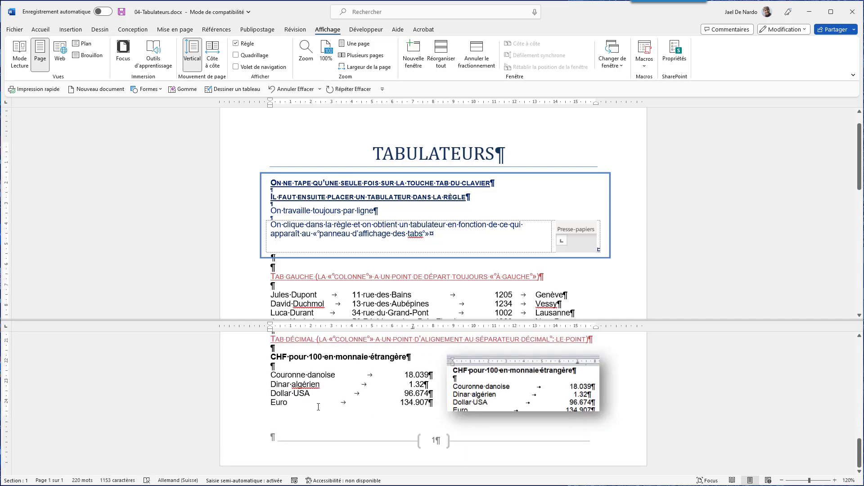
pyautogui.hotkey('ctrl', 'z')
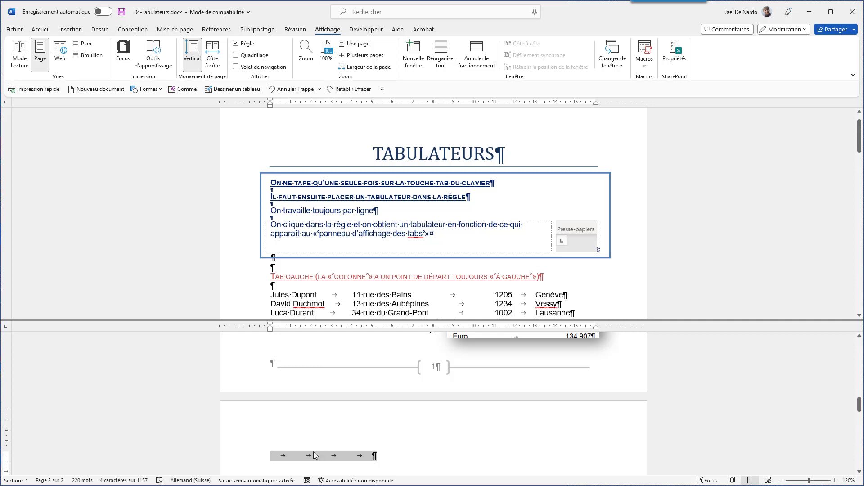
pyautogui.press('Tab')
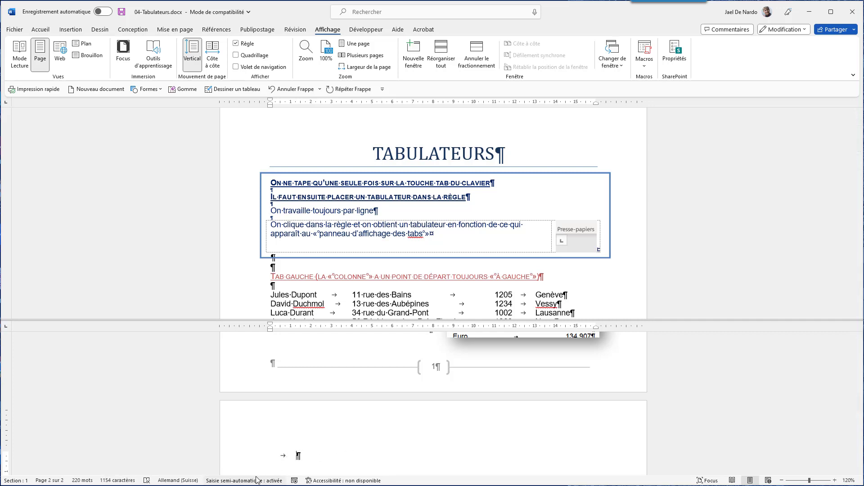
# Place a left tab stop at 3 cm on the page 2 line and check the width of its tab character
pyautogui.click(333, 328)
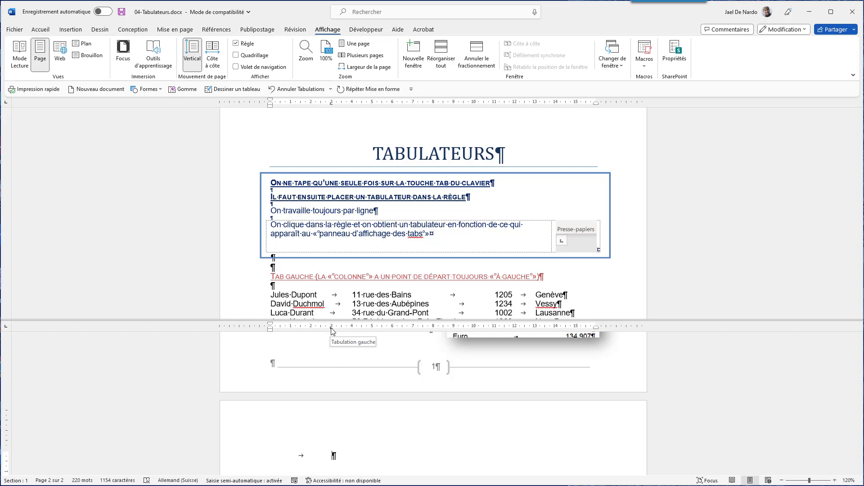
pyautogui.doubleClick(301, 457)
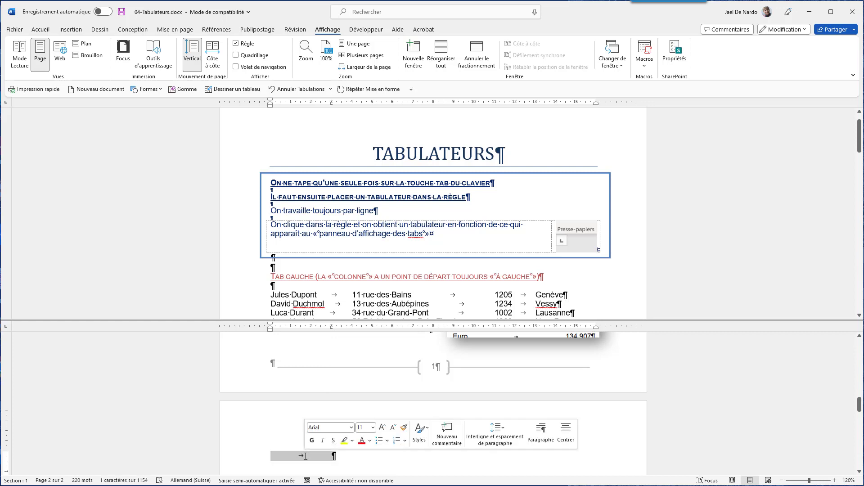
pyautogui.click(334, 457)
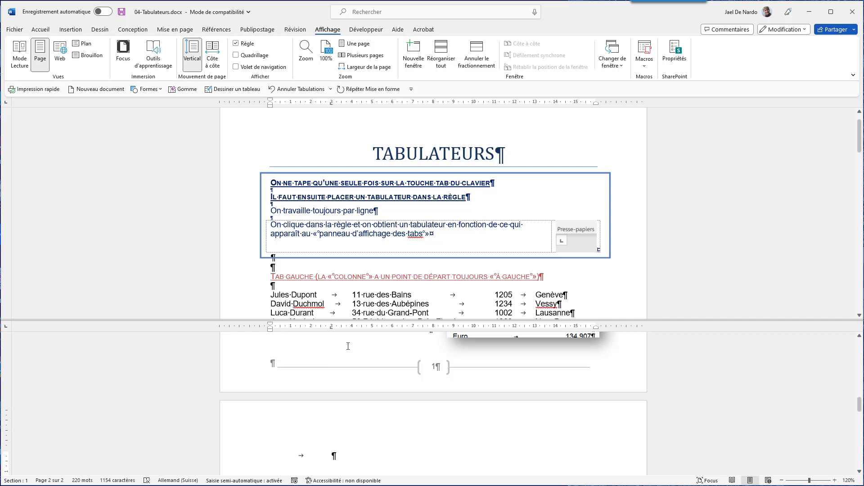
# Cycle through the ruler's tab types and examine the tab stops of the first line in the model address list
pyautogui.scroll(-3, 302, 293)
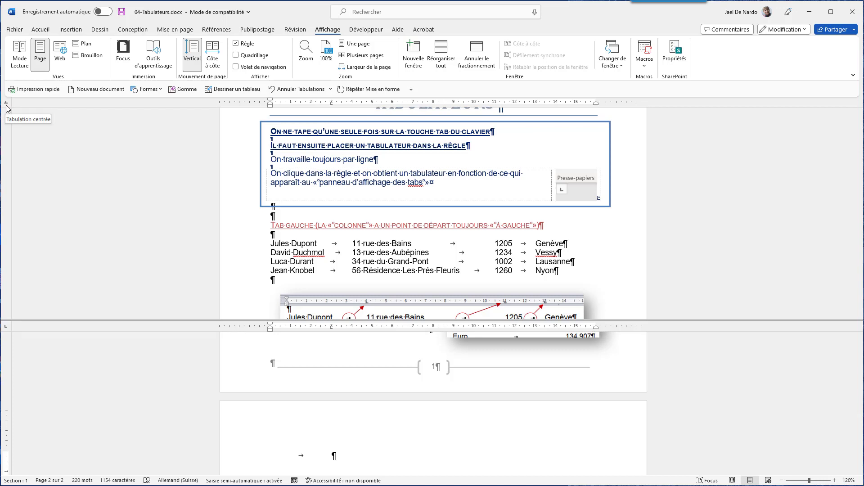
pyautogui.click(7, 103)
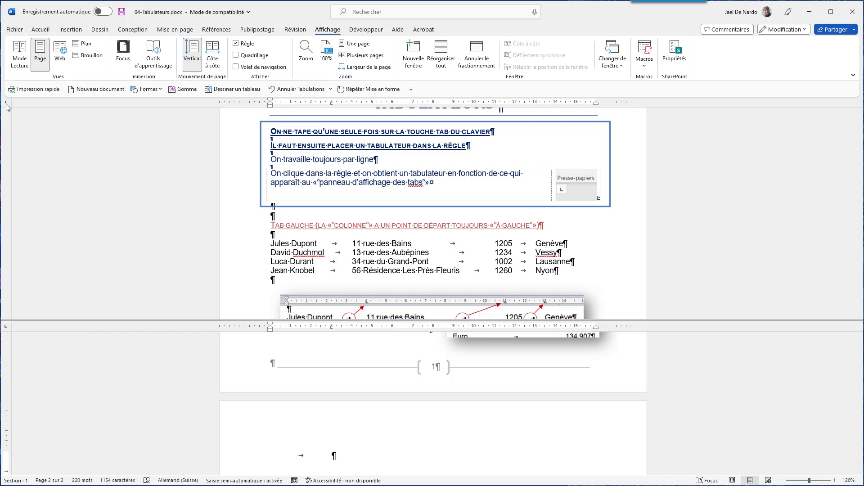
pyautogui.click(6, 103)
pyautogui.click(6, 103)
pyautogui.click(364, 243)
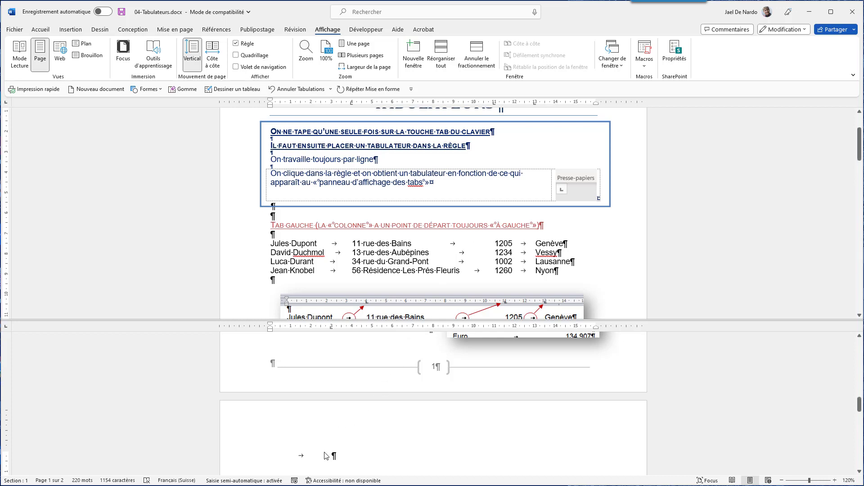
# Move the page 2 line's left tab stop to 4 cm and add left tab stops at 11 cm and 13 cm
pyautogui.click(332, 331)
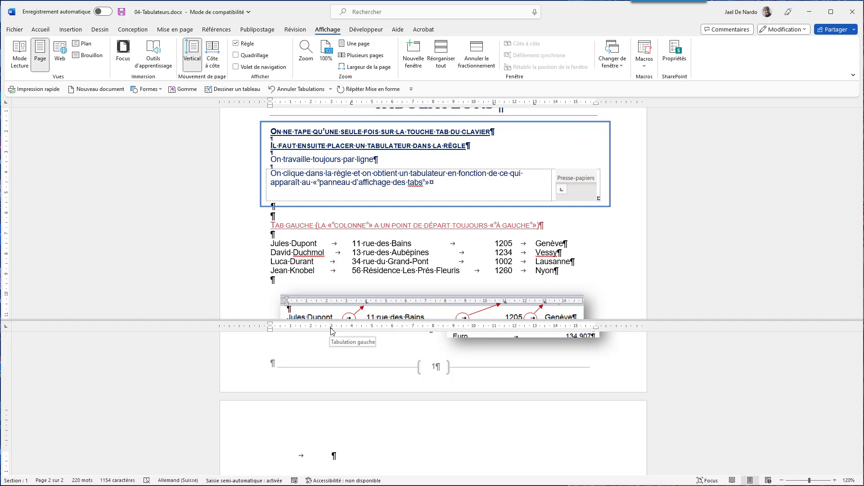
pyautogui.click(331, 331)
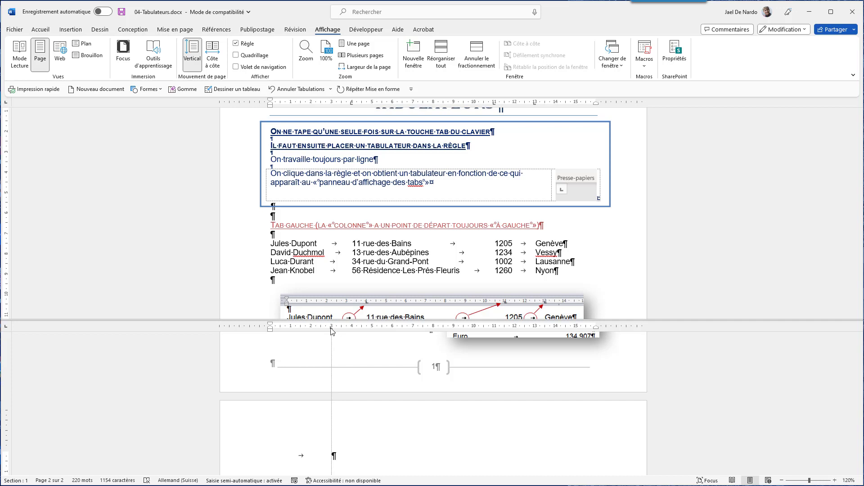
pyautogui.moveTo(332, 331); pyautogui.dragTo(352, 330)
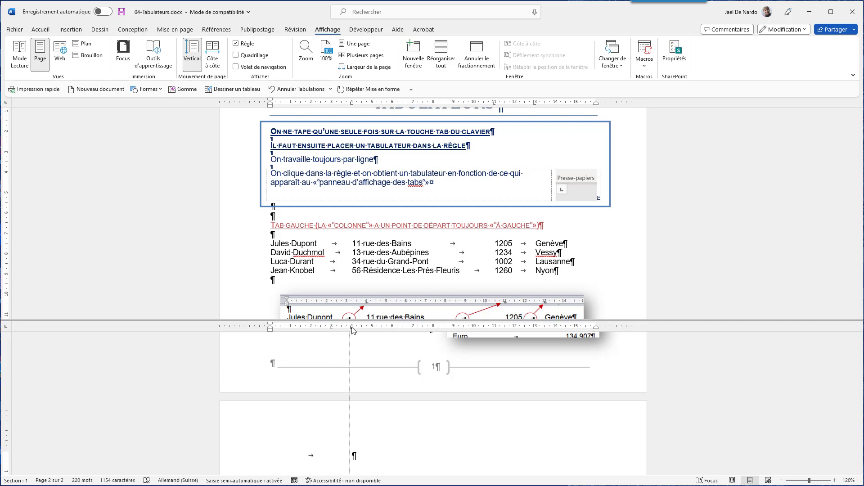
pyautogui.moveTo(353, 331); pyautogui.dragTo(353, 331)
pyautogui.click(494, 330)
pyautogui.click(535, 329)
pyautogui.click(555, 330)
pyautogui.click(556, 329)
pyautogui.moveTo(550, 330); pyautogui.dragTo(555, 346)
# Replace the lone tab character with the model list's first entry: full name, street address, postal code and city, separated by single tabs
pyautogui.press('BackSpace')
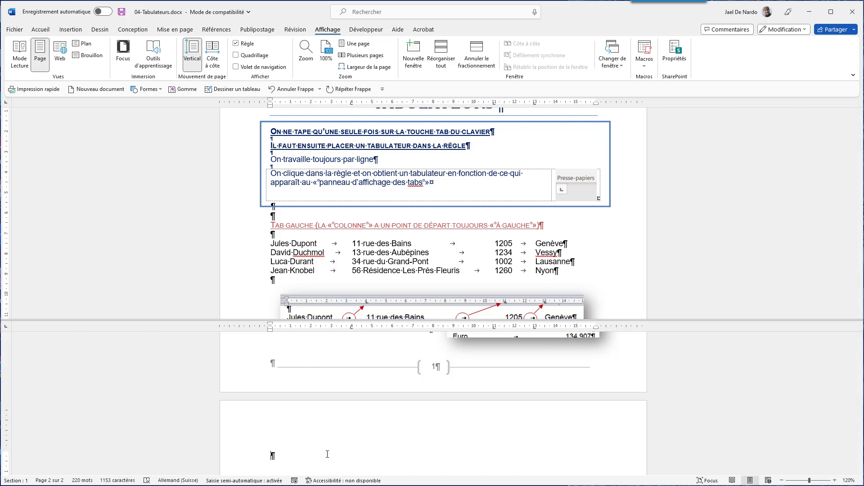
pyautogui.write('Jules Dupont')
pyautogui.press('Tab')
pyautogui.write('11 rue des Bains')
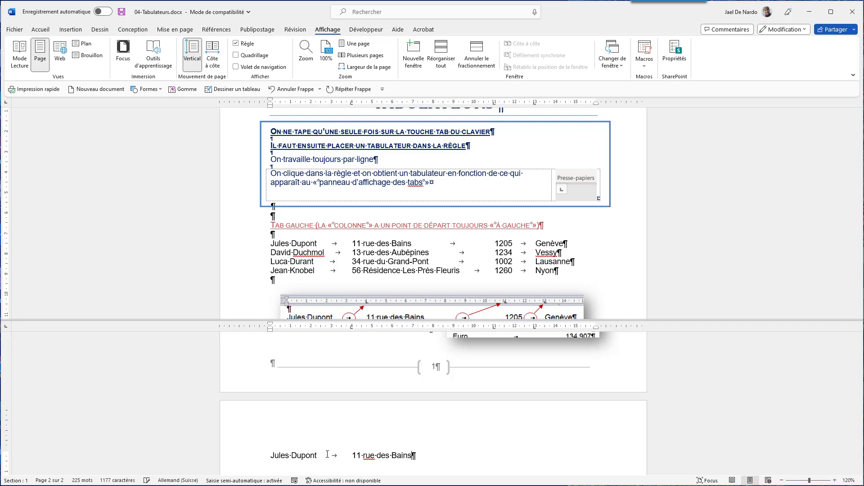
pyautogui.press('Tab')
pyautogui.write('1205')
pyautogui.press('Tab')
pyautogui.write('Genève')
pyautogui.press('Return')
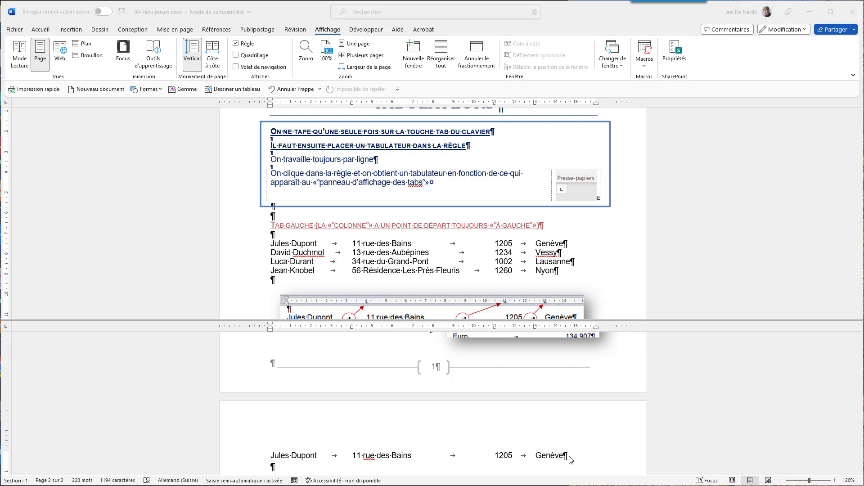
# Start a new line below the first entry with the full name of the second person in the model list
pyautogui.click(568, 460)
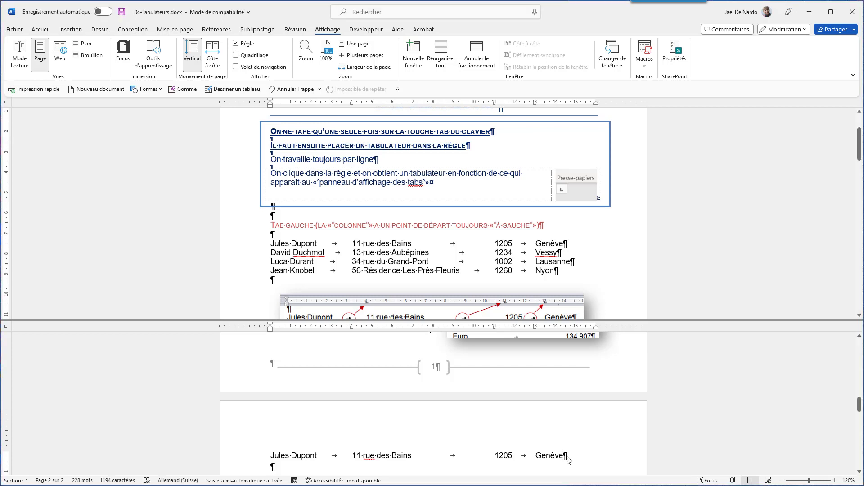
pyautogui.press('Return')
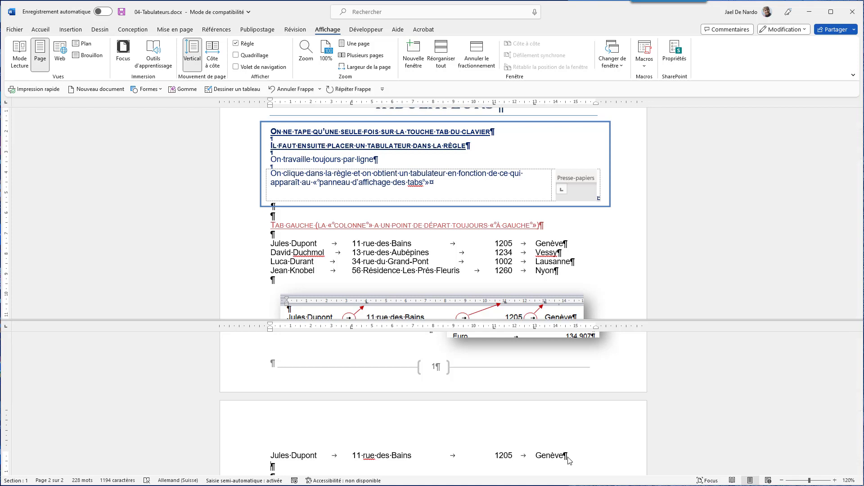
pyautogui.write('David Duchmol')
# View the spelling suggestions for the flagged word "rue" in the first entry on page 2 without applying any
pyautogui.scroll(-3, 388, 249)
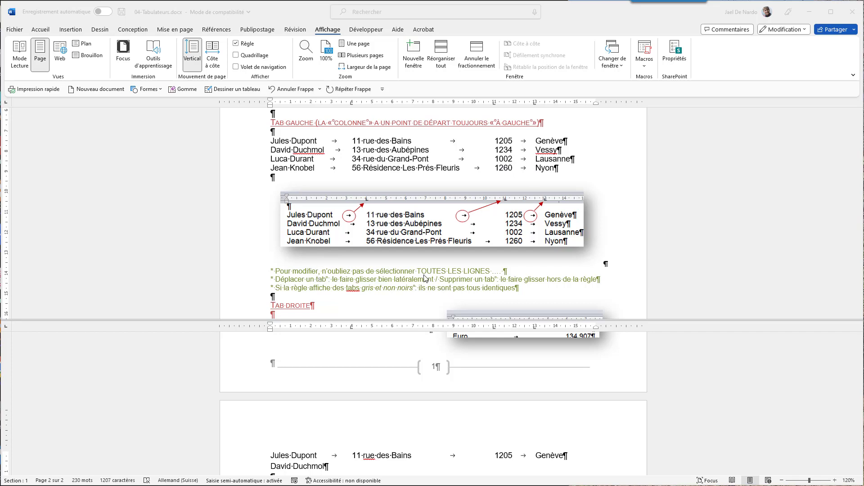
pyautogui.scroll(-2, 353, 400)
pyautogui.click(366, 404)
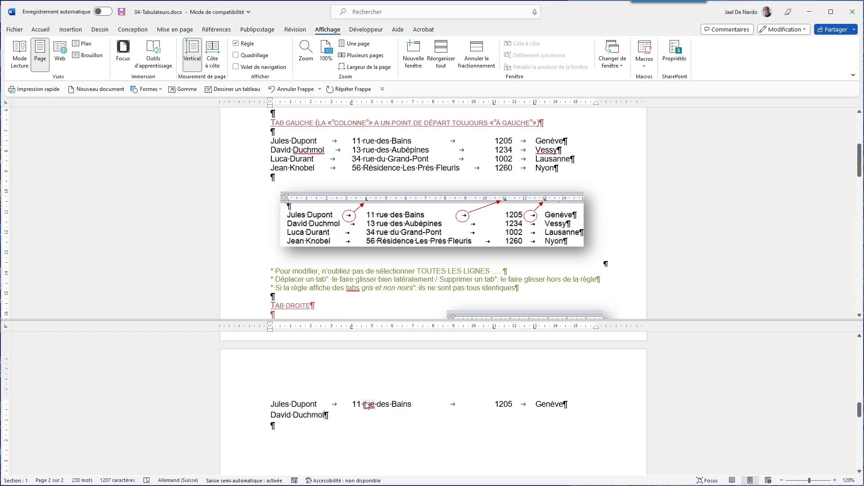
pyautogui.rightClick(366, 404)
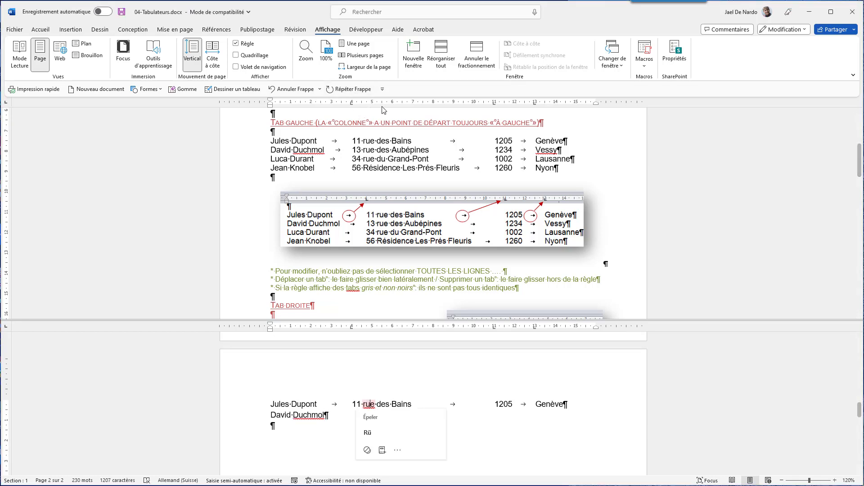
pyautogui.click(254, 405)
# Select both entered lines on page 2 and examine the right-tab and decimal-tab example sections on page 1
pyautogui.moveTo(254, 405); pyautogui.dragTo(256, 421)
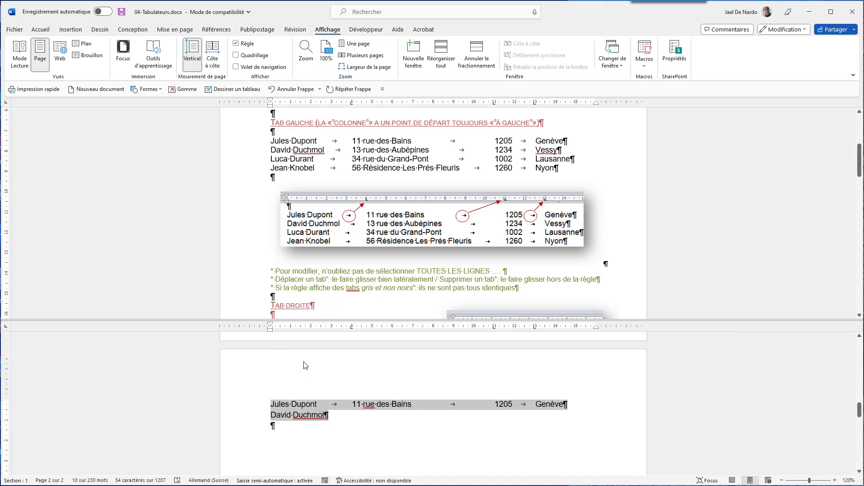
pyautogui.scroll(-3, 320, 300)
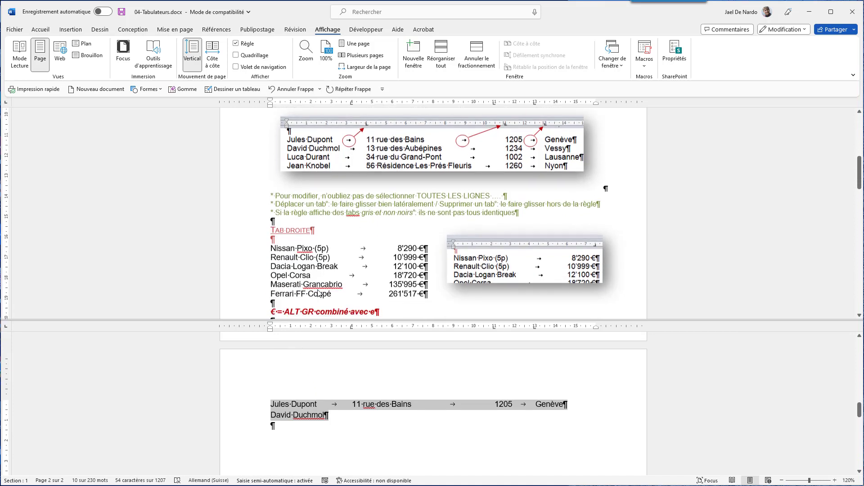
pyautogui.scroll(-4, 319, 293)
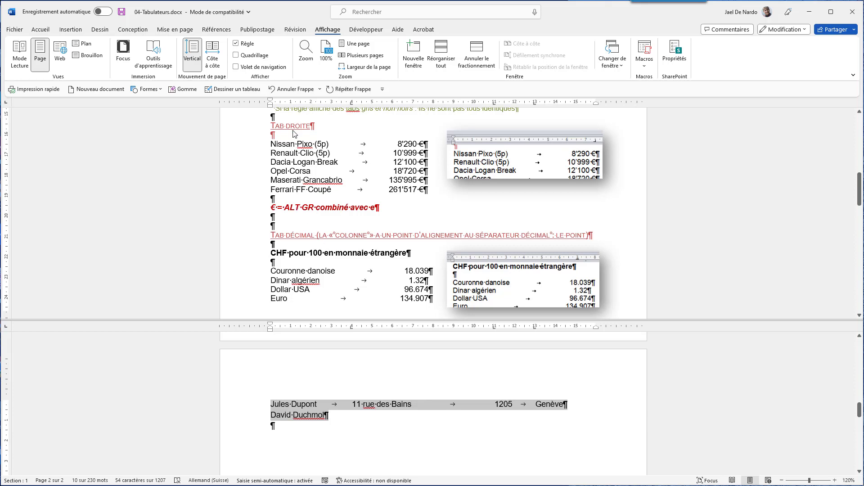
pyautogui.scroll(-3, 312, 247)
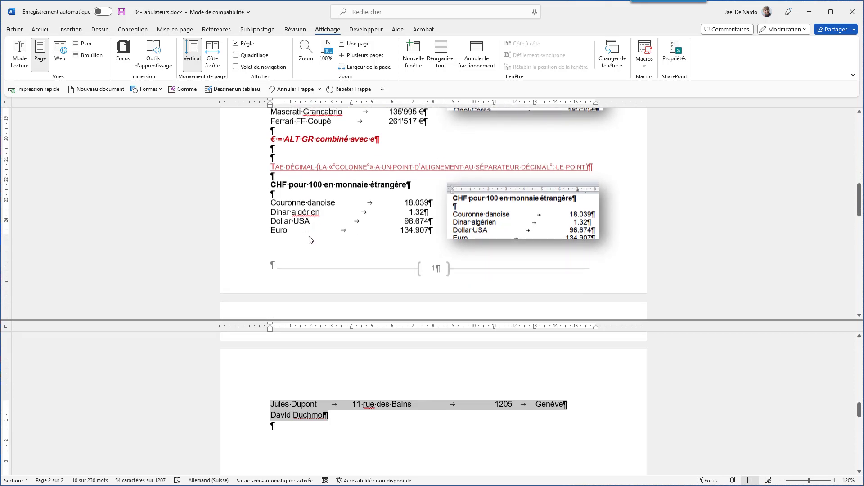
pyautogui.scroll(3, 309, 238)
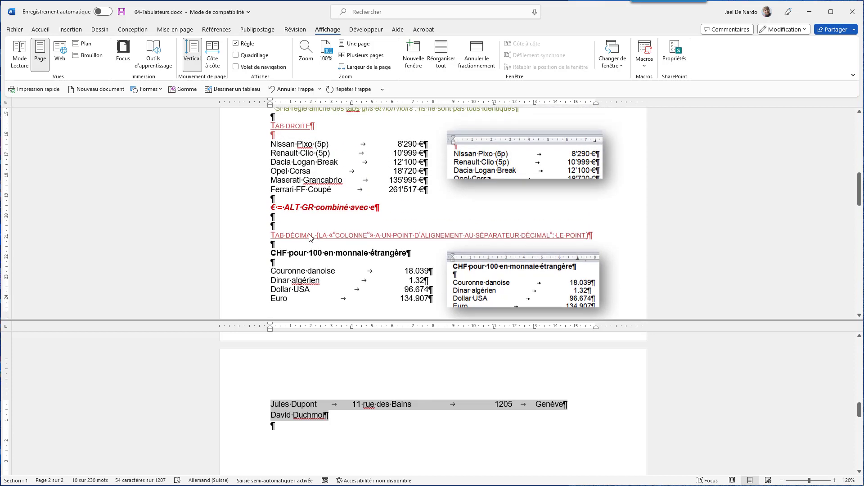